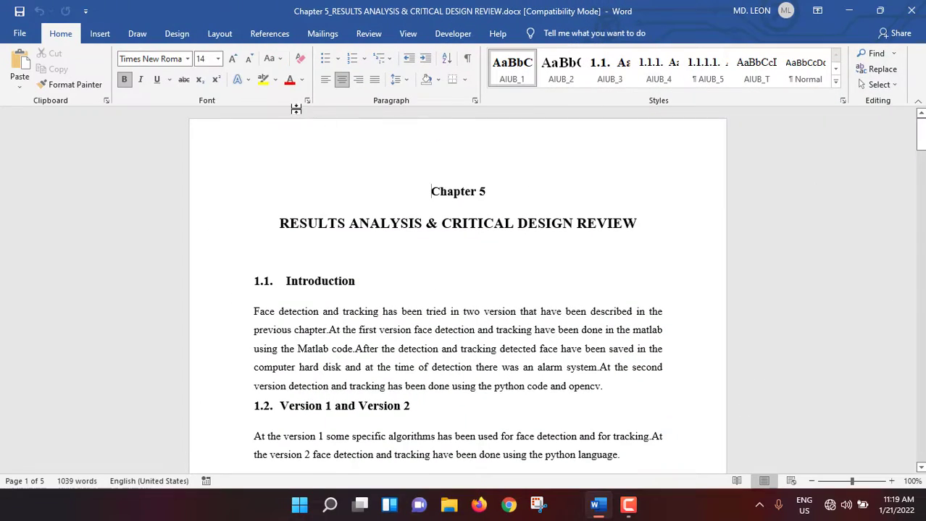
Choose AIUB.jpg from the Desktop as the picture for a custom picture watermark
click(178, 34)
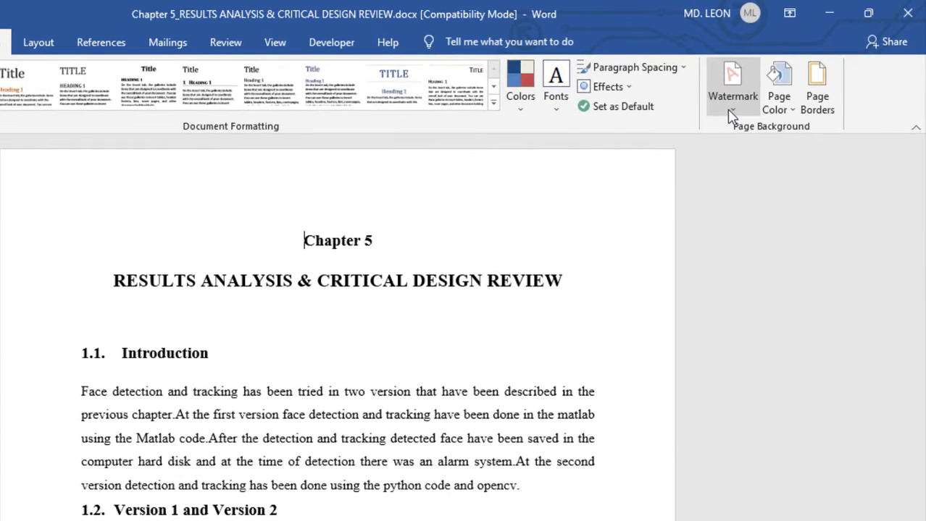
click(731, 112)
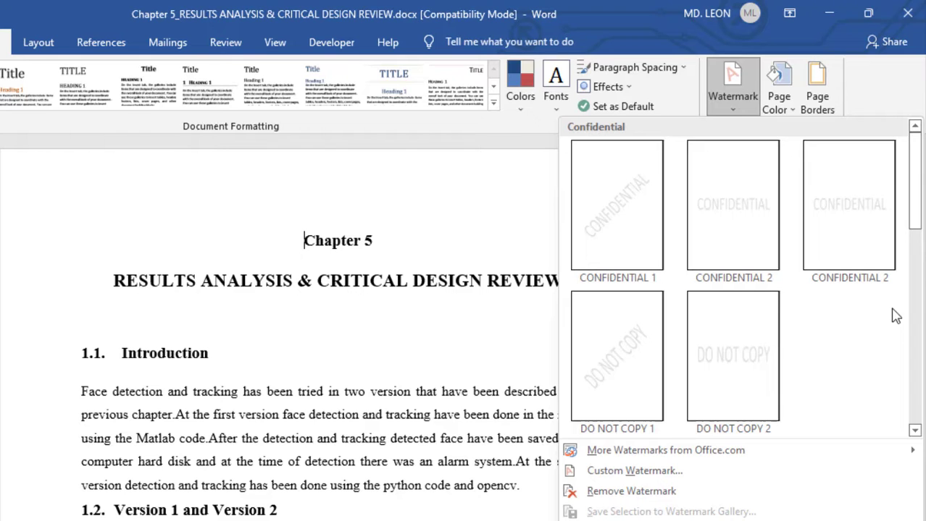
click(641, 471)
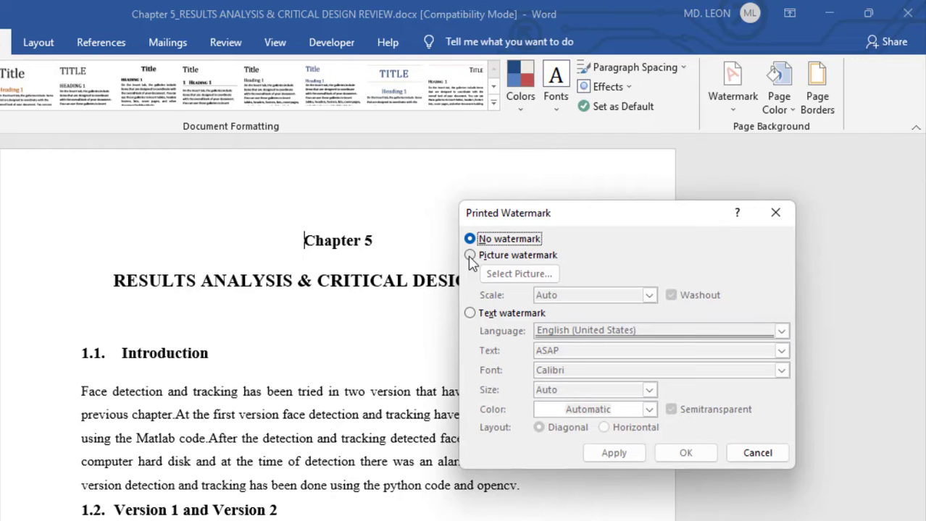
click(470, 258)
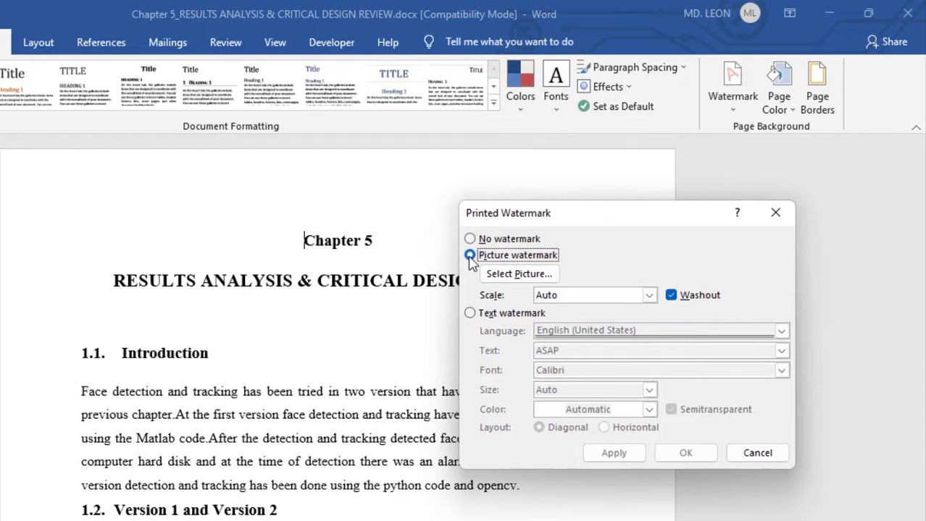
click(520, 276)
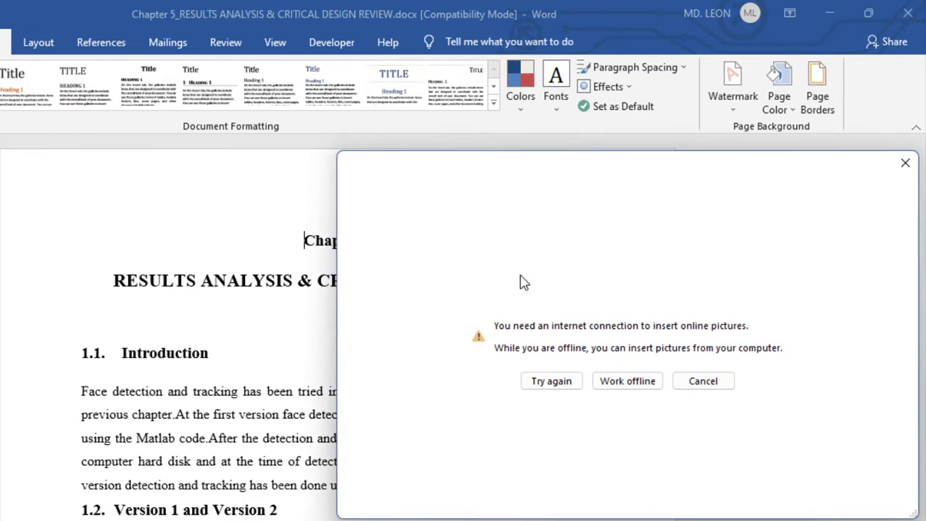
click(638, 386)
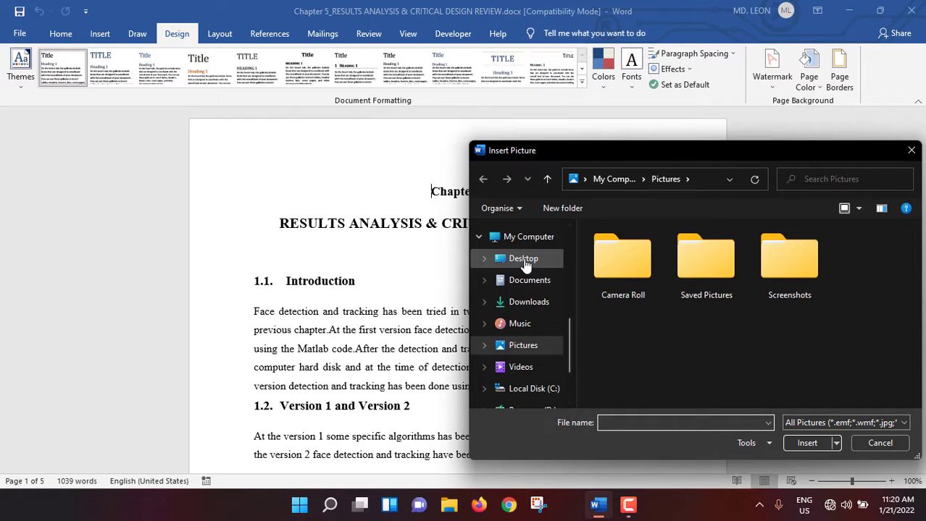
click(526, 264)
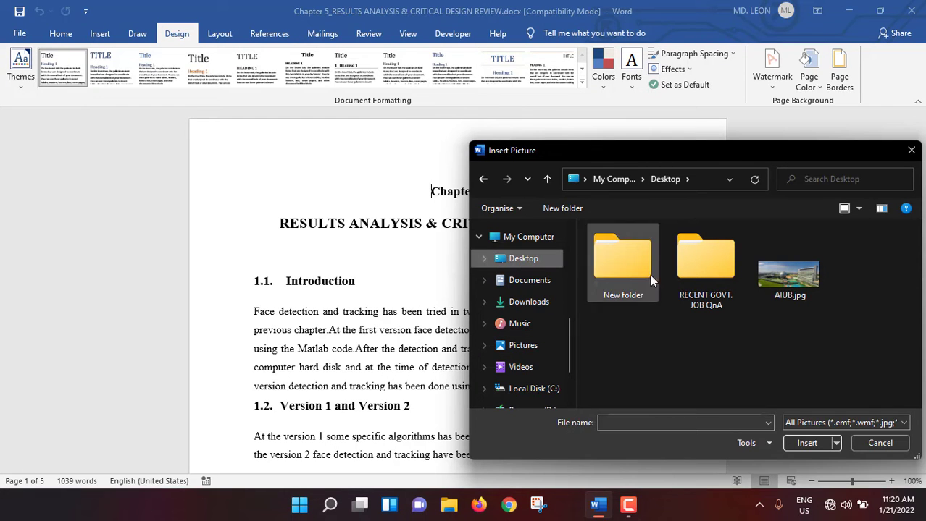
click(794, 282)
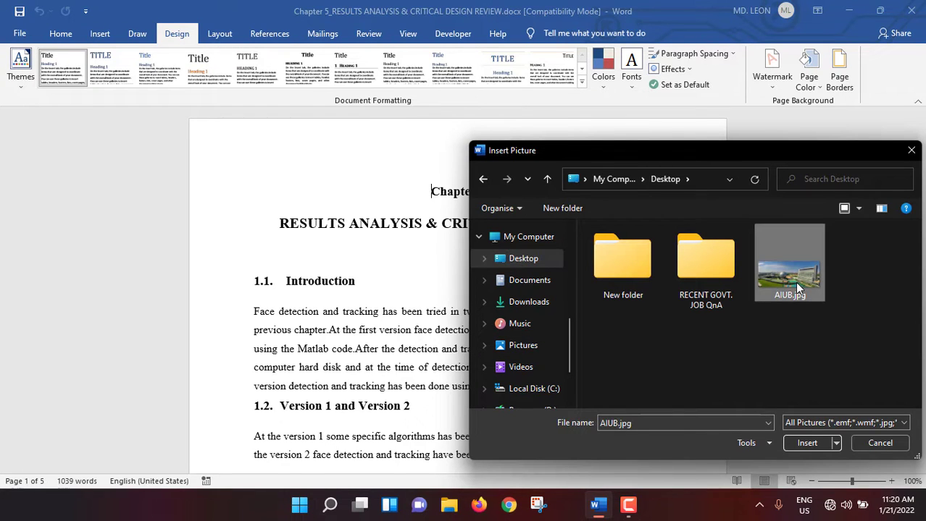
click(808, 442)
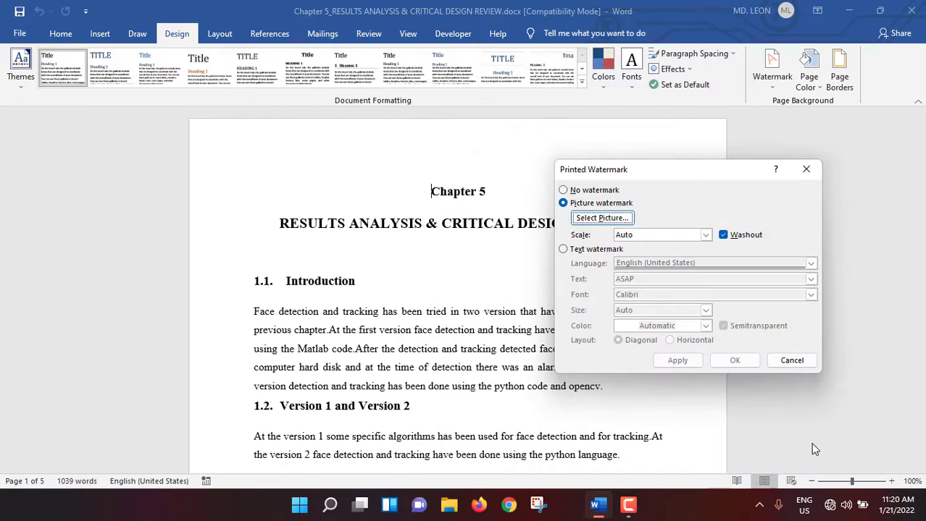
Keep Auto scale with Washout on, then apply the picture watermark and close the dialog
click(705, 236)
click(707, 236)
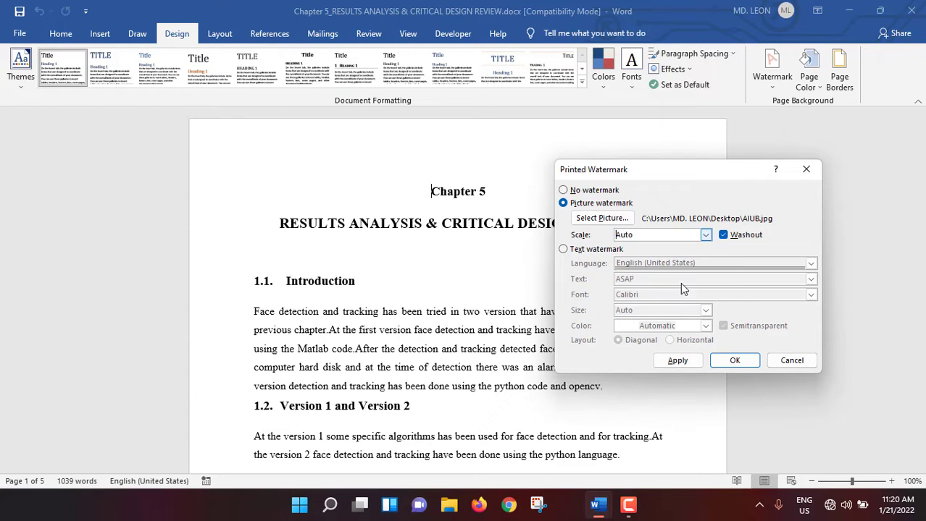
click(680, 361)
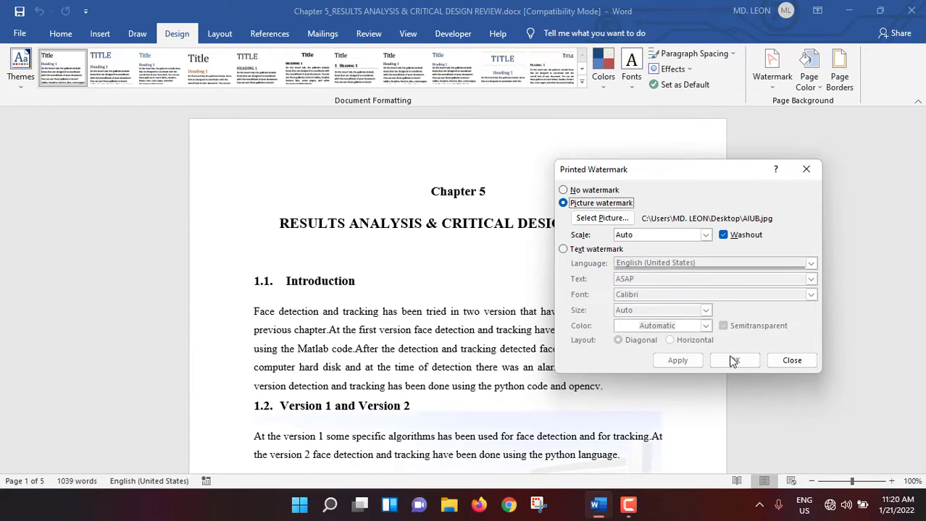
click(804, 171)
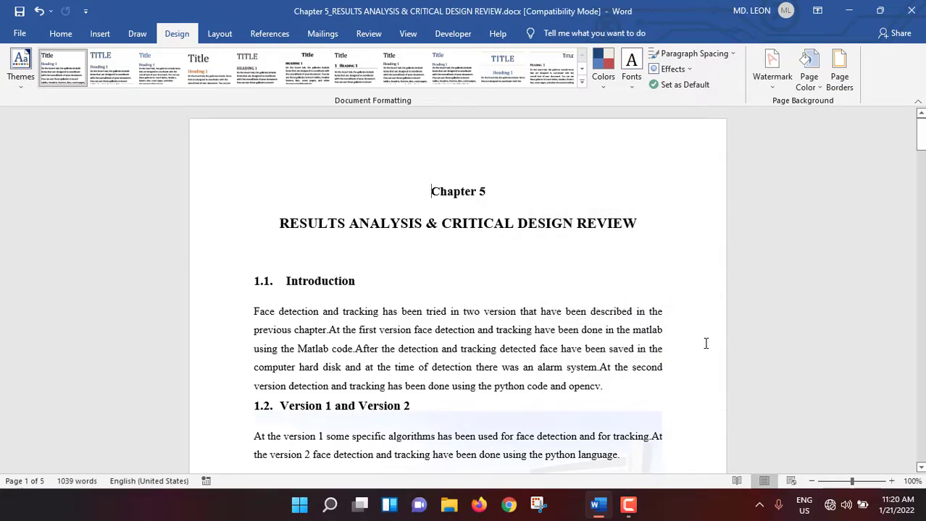
scroll(701, 348, down, 3)
scroll(700, 345, down, 5)
scroll(700, 345, up, 3)
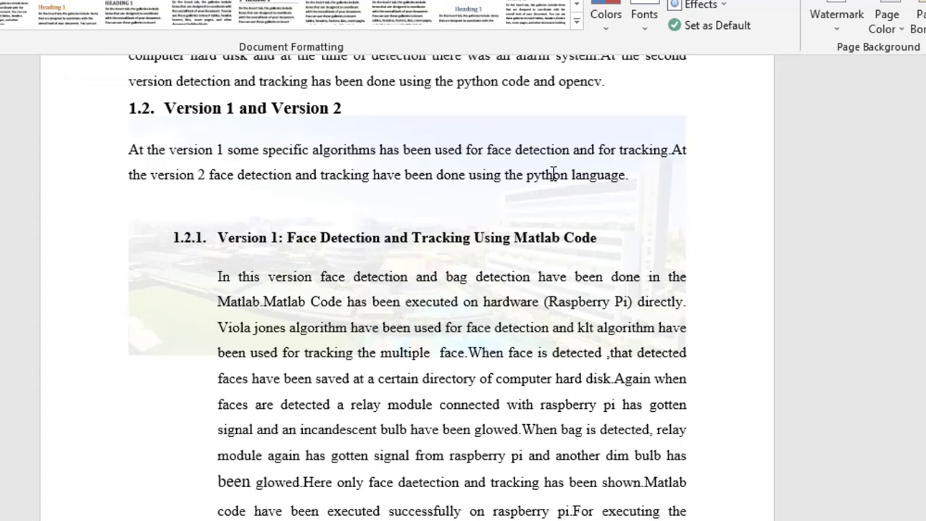
scroll(645, 262, up, 3)
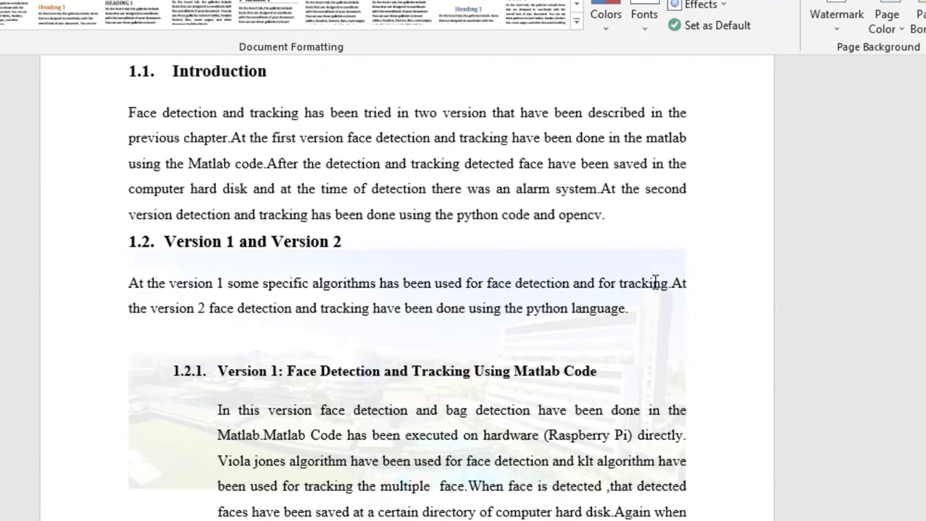
scroll(641, 336, down, 15)
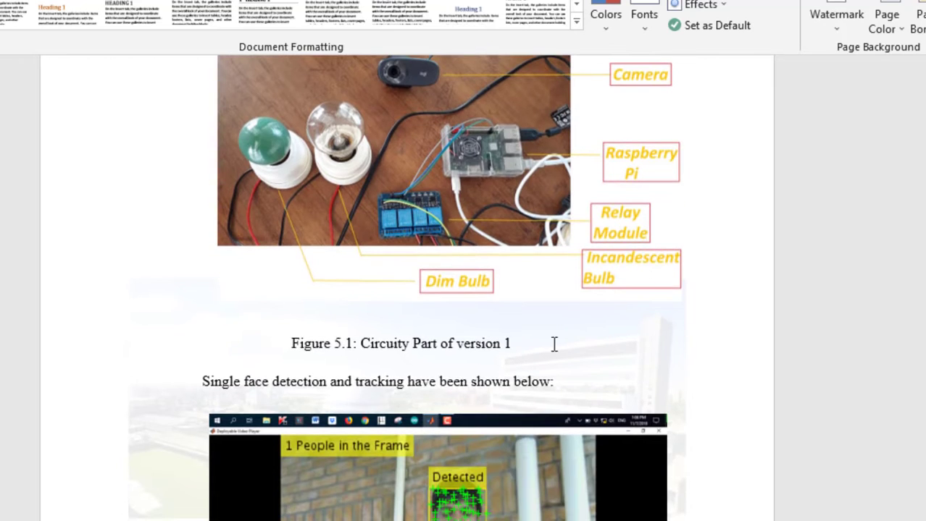
scroll(591, 348, down, 18)
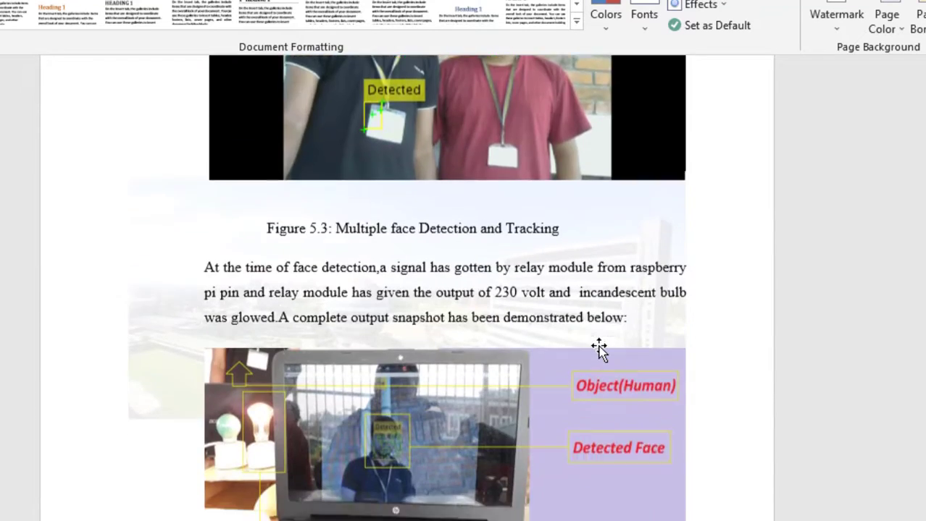
scroll(722, 346, down, 10)
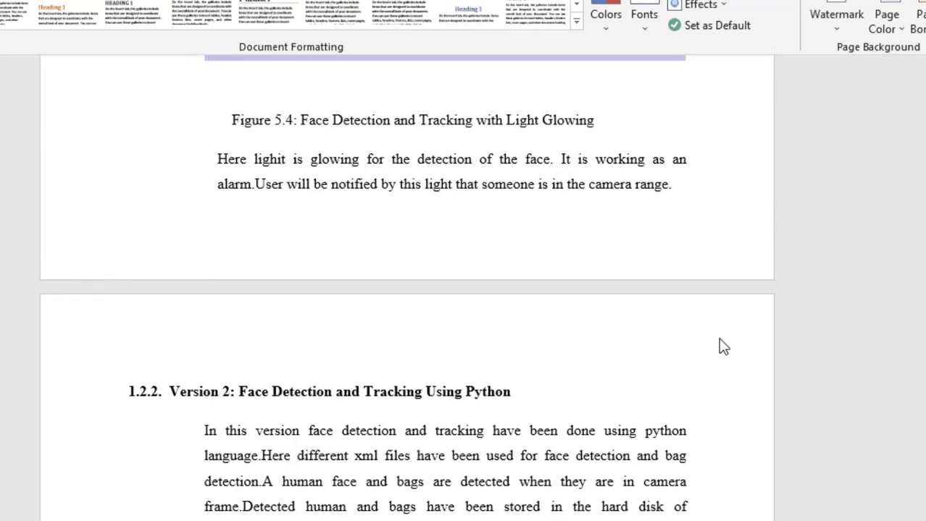
scroll(324, 294, down, 15)
scroll(158, 203, up, 2)
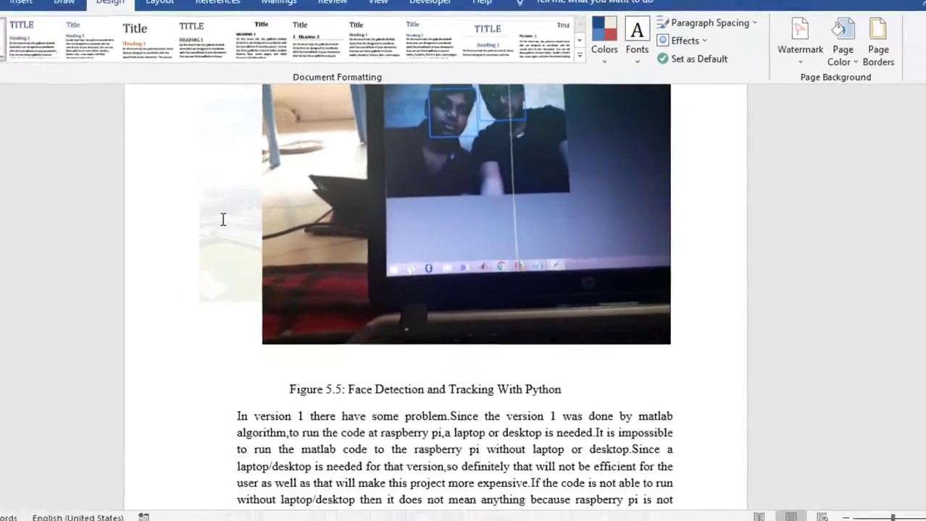
scroll(663, 271, up, 20)
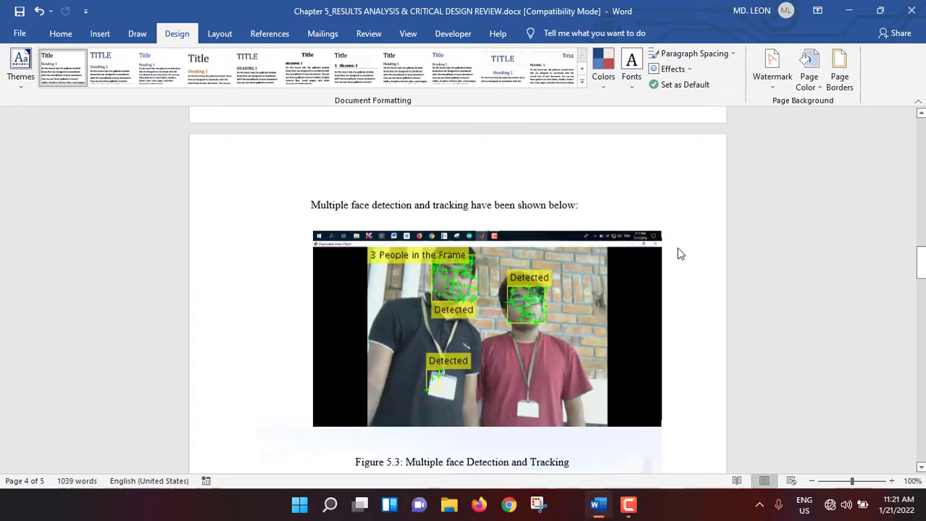
scroll(682, 239, up, 20)
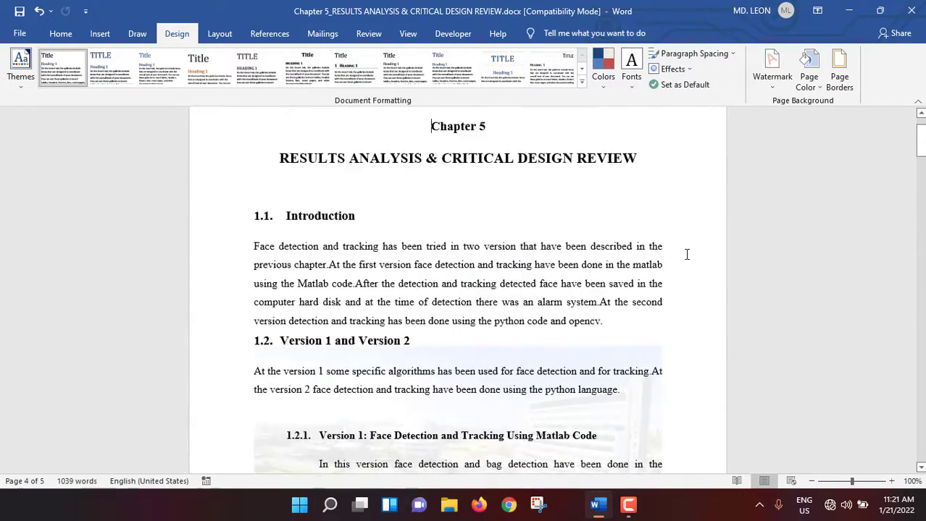
Uncheck Washout so the AIUB.jpg watermark shows in full colour behind the text
scroll(719, 215, down, 1)
click(773, 73)
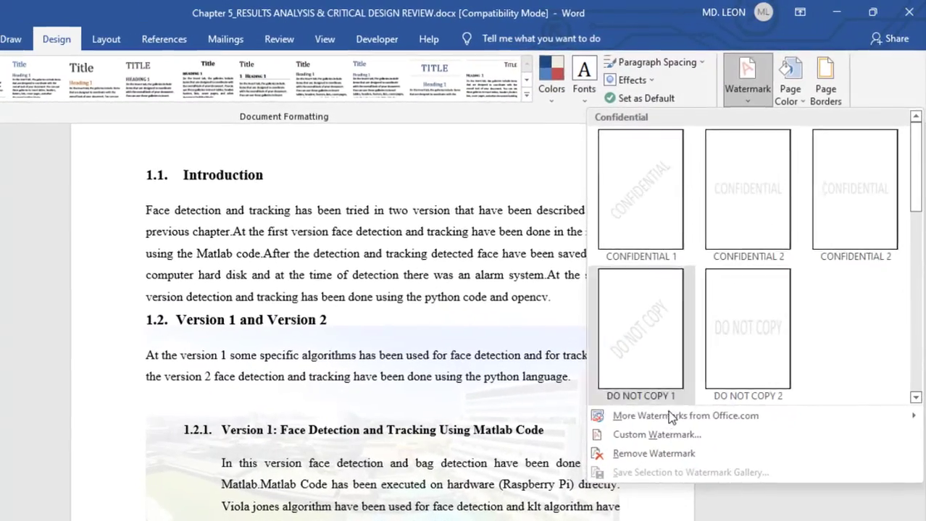
click(656, 436)
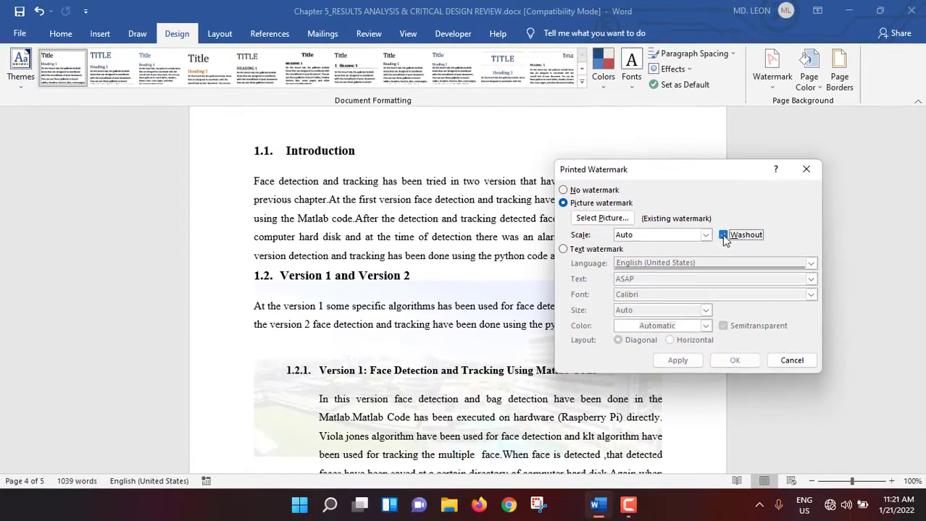
click(713, 249)
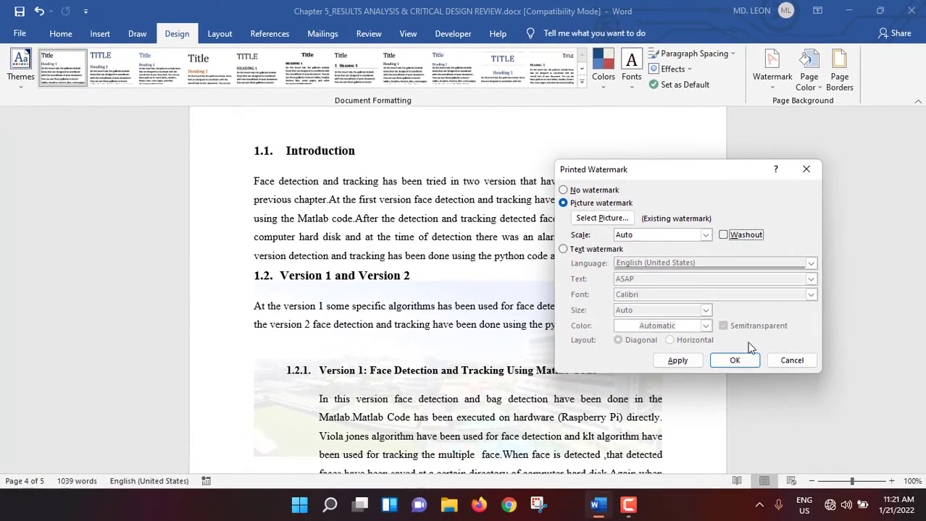
click(734, 360)
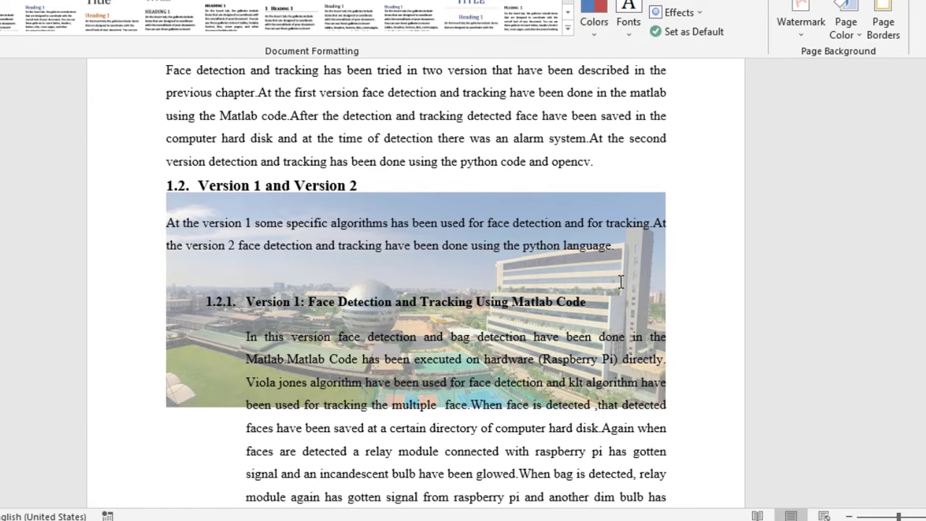
scroll(620, 283, down, 3)
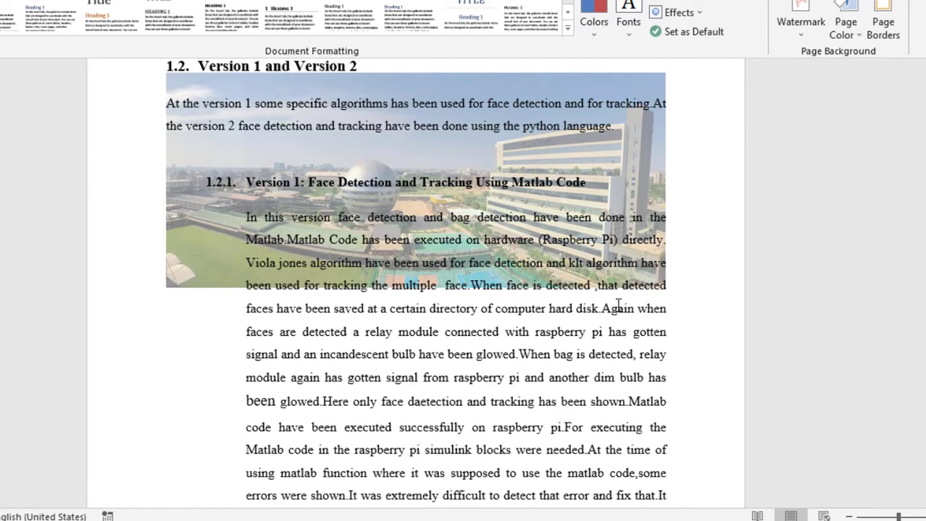
scroll(617, 301, up, 5)
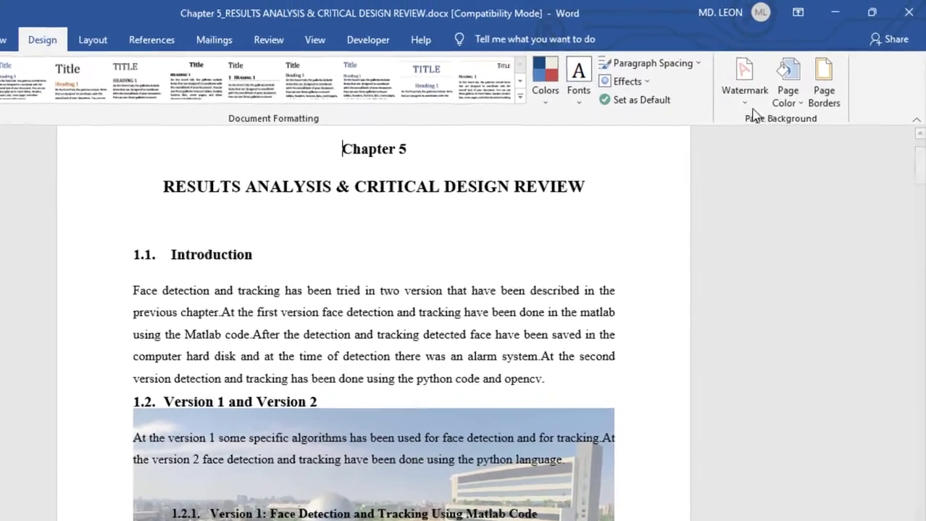
Remove the AIUB.jpg watermark and scroll to confirm the pages are plain
click(772, 76)
click(612, 493)
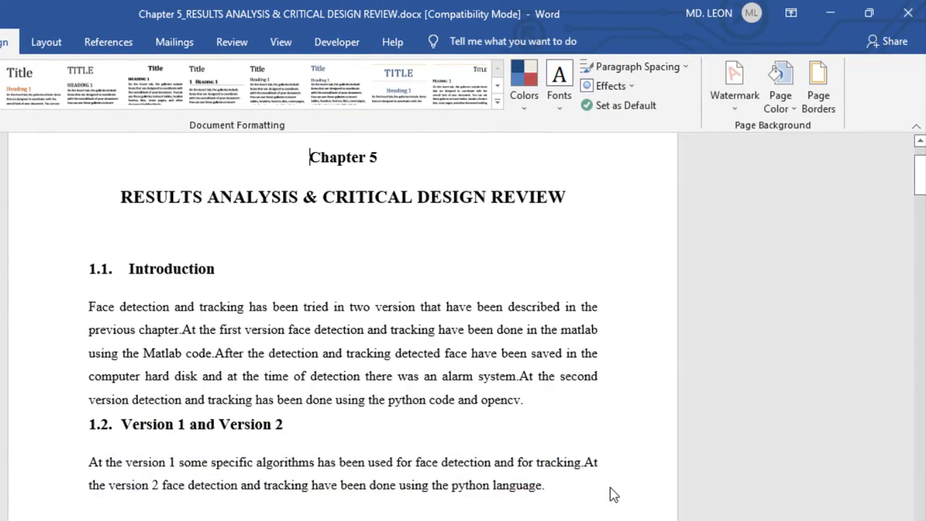
scroll(611, 478, down, 3)
scroll(612, 470, up, 1)
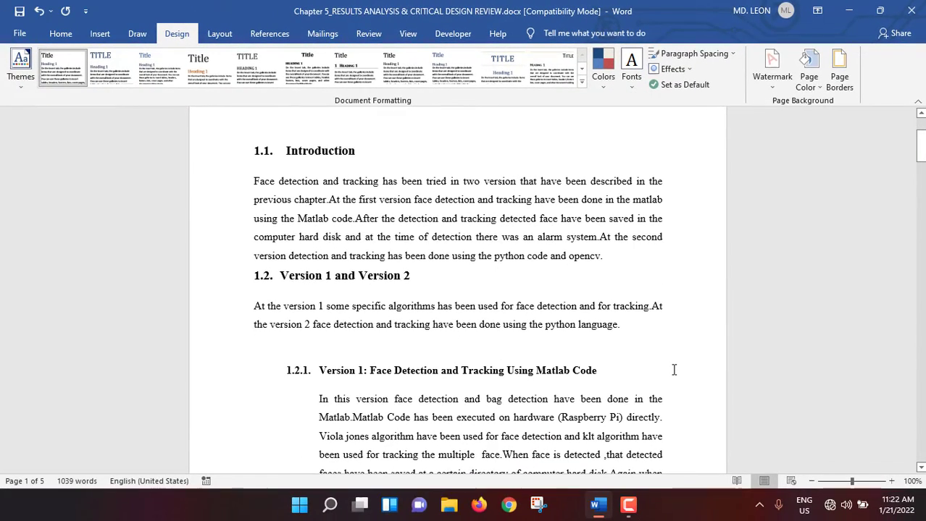
Apply the CONFIDENTIAL 1 watermark from the gallery and scroll to check it on the pages
click(772, 72)
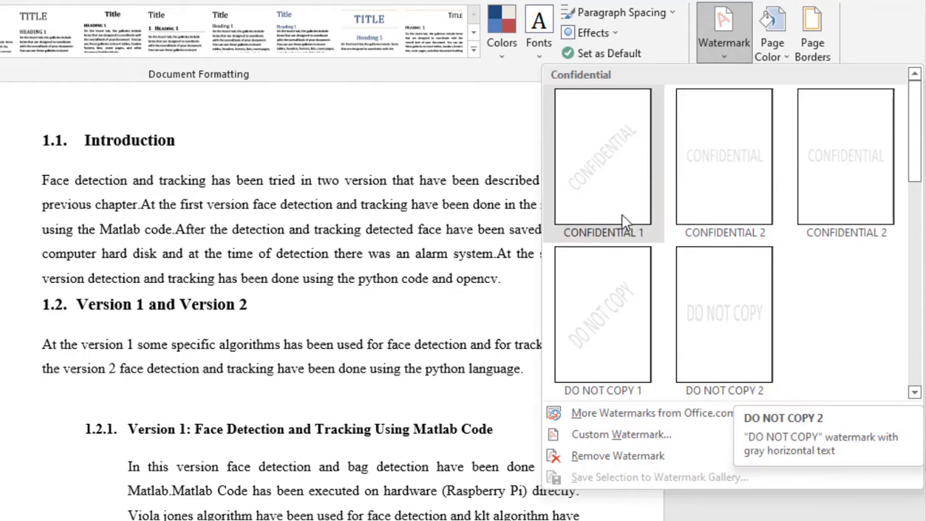
click(614, 188)
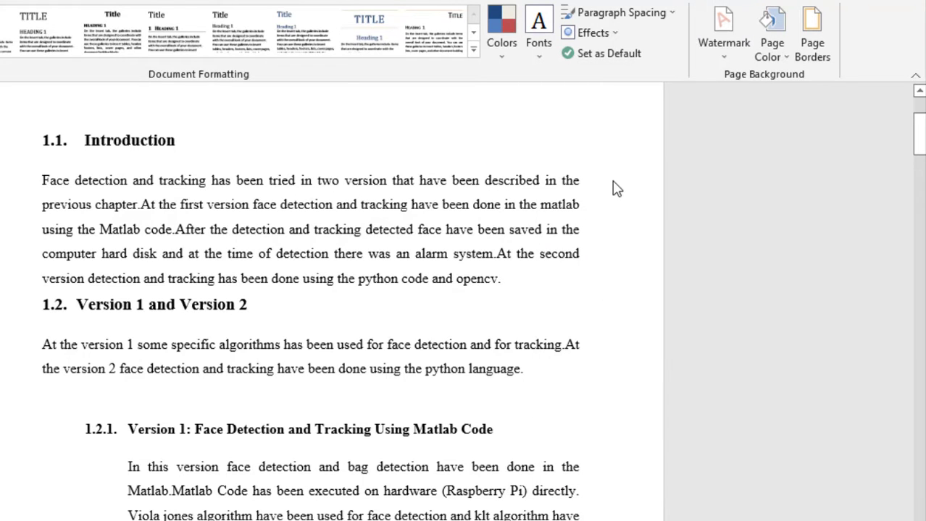
scroll(533, 393, down, 2)
scroll(213, 453, up, 1)
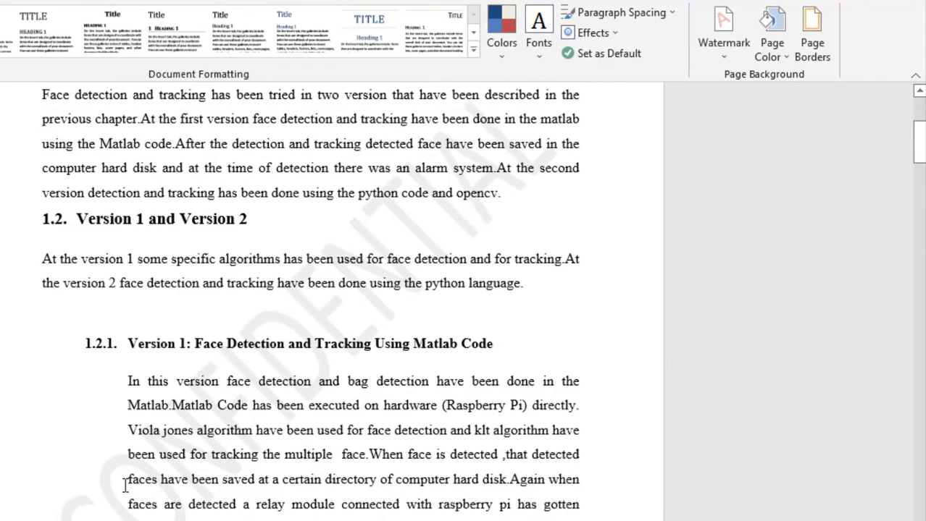
scroll(442, 355, up, 3)
scroll(406, 391, down, 2)
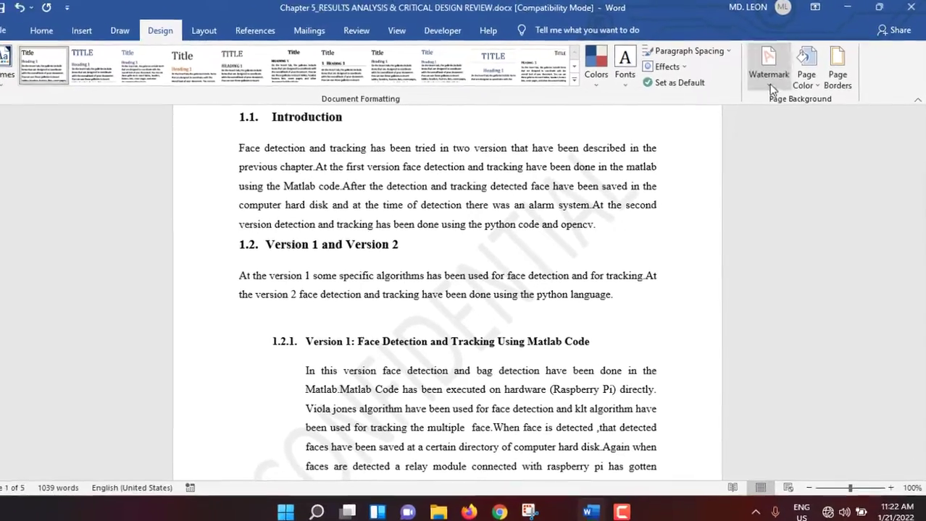
Replace the CONFIDENTIAL custom watermark text with SUBSCRIBE
click(723, 33)
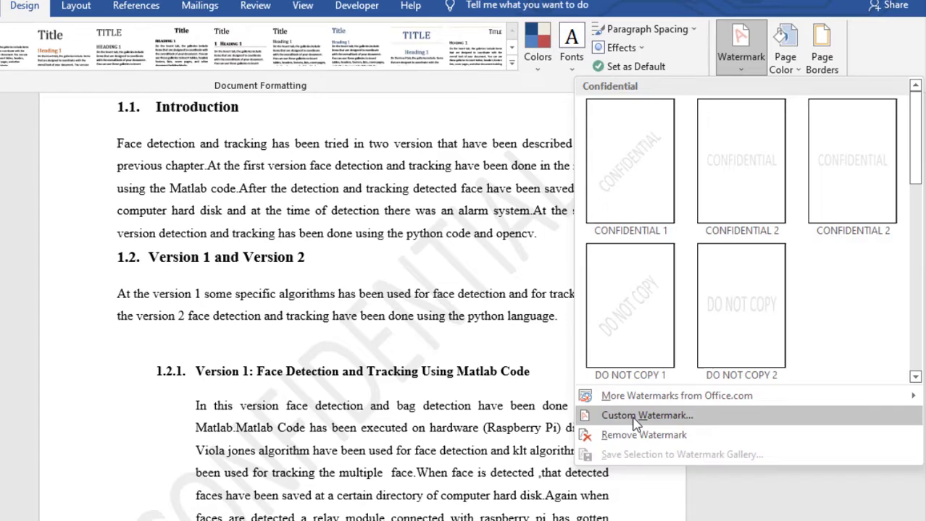
click(637, 409)
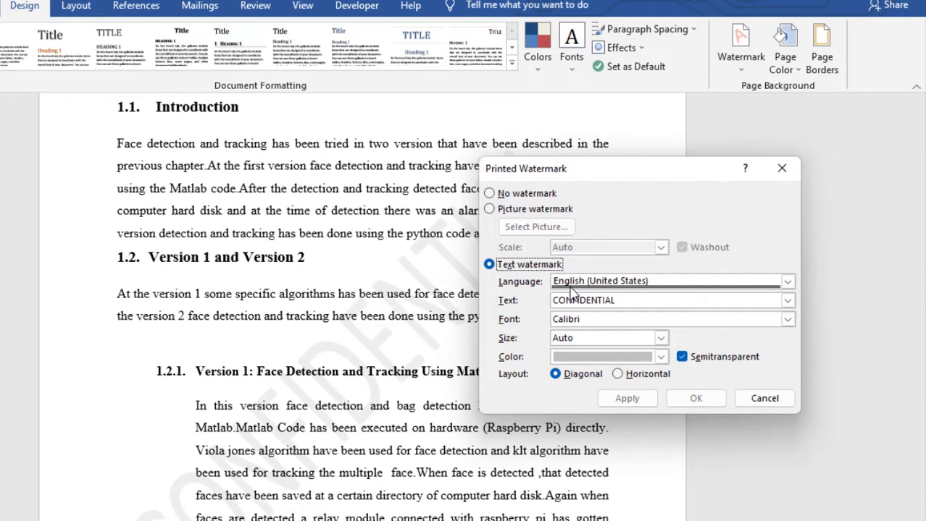
click(628, 299)
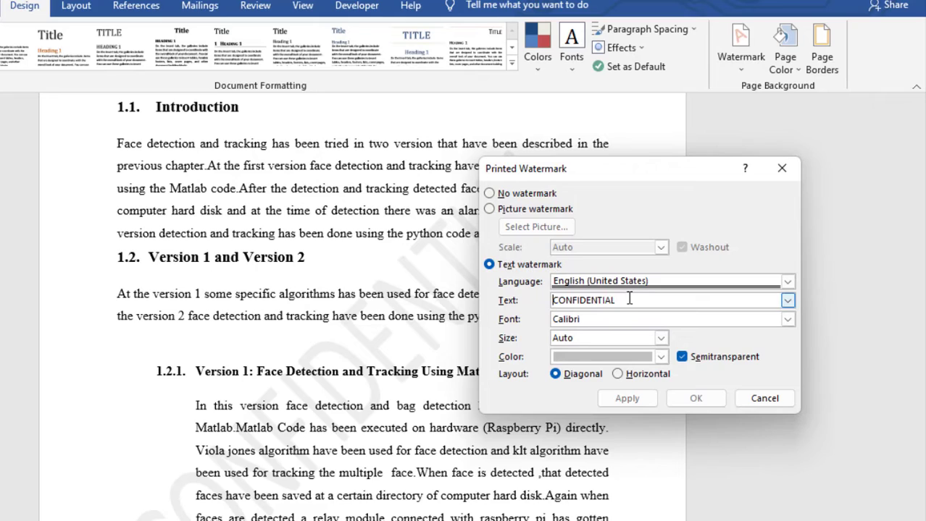
drag(629, 299, 552, 307)
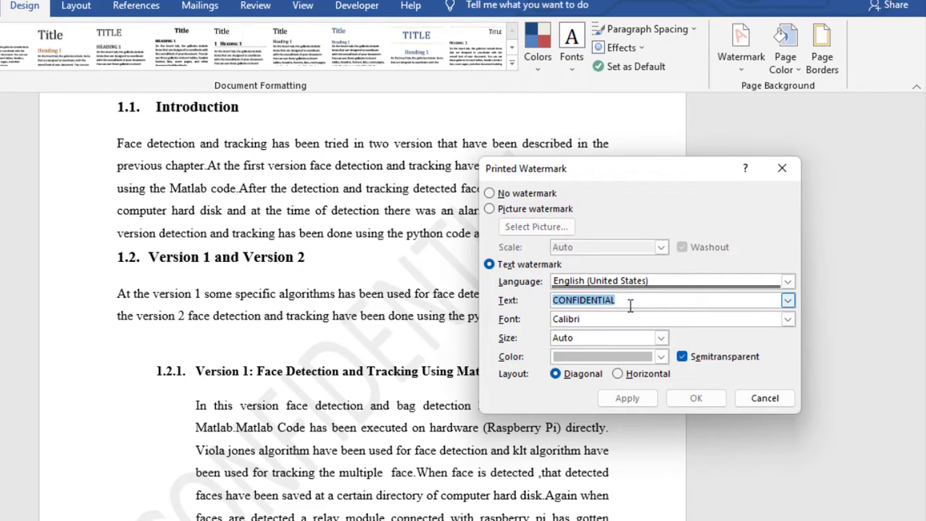
text(SUBSCRIBE)
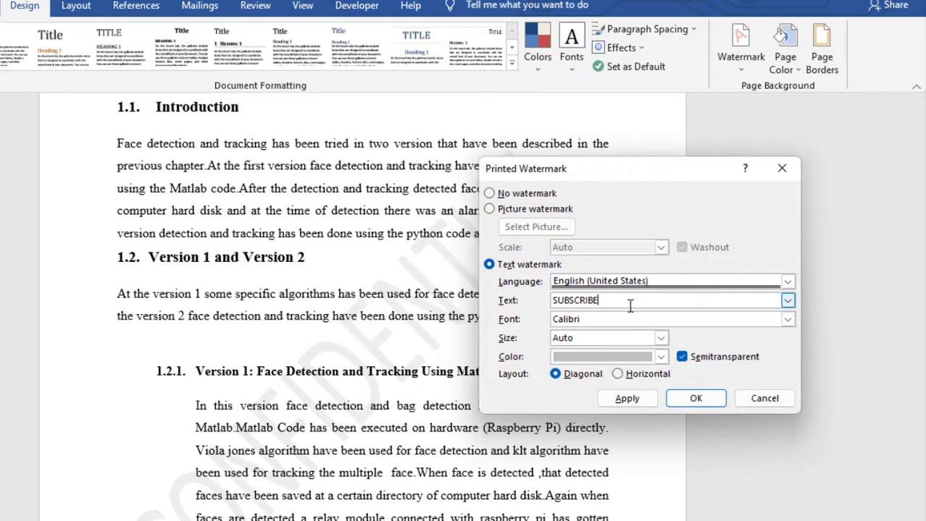
Set the watermark font to Call Of Ops Duty
click(786, 324)
scroll(630, 373, down, 6)
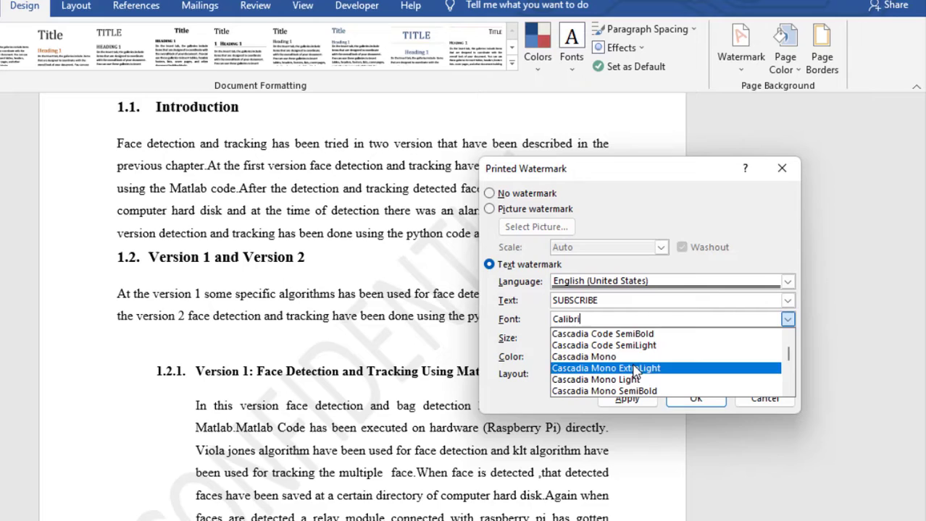
scroll(631, 376, down, 3)
scroll(630, 373, up, 10)
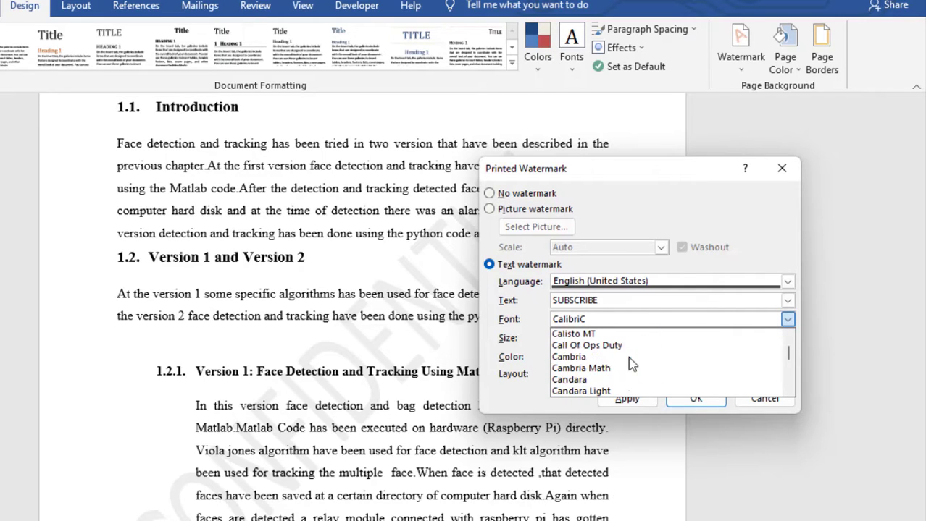
text(C)
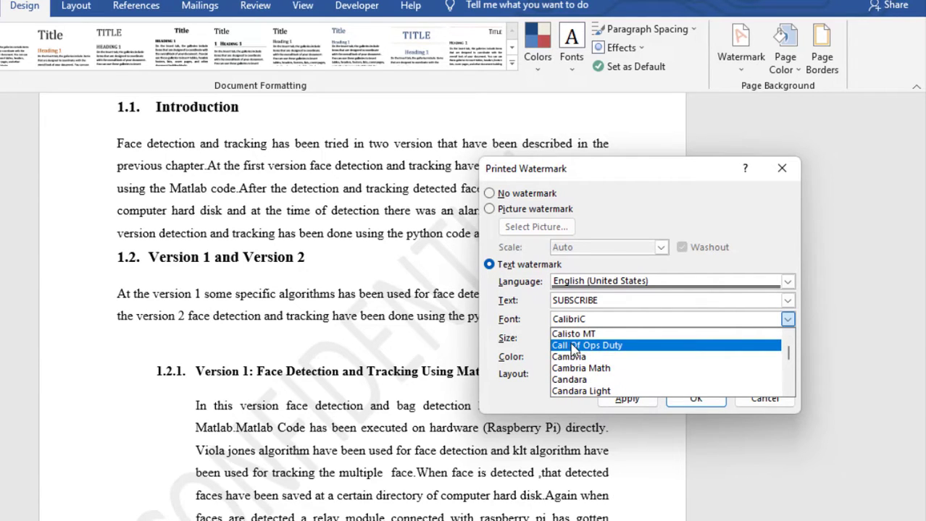
click(598, 346)
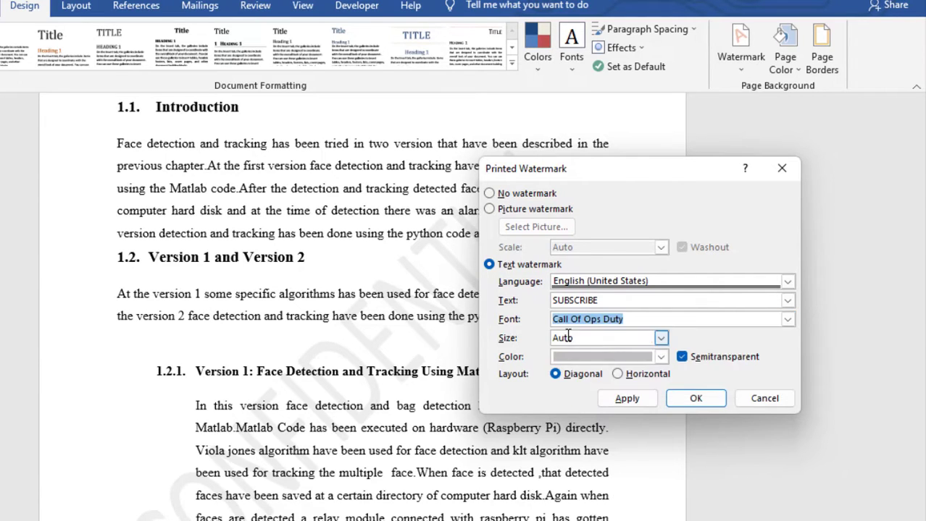
Make the watermark light blue with a Diagonal layout and apply it
click(661, 358)
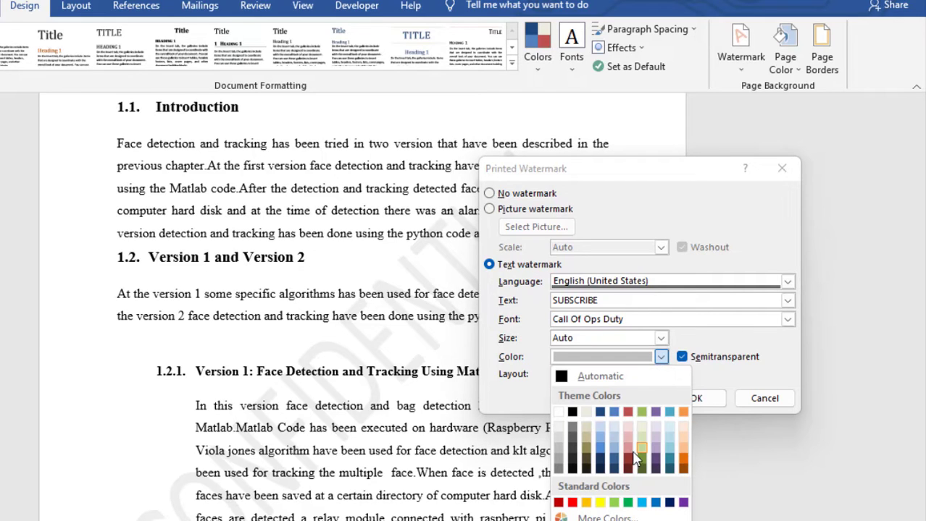
click(643, 503)
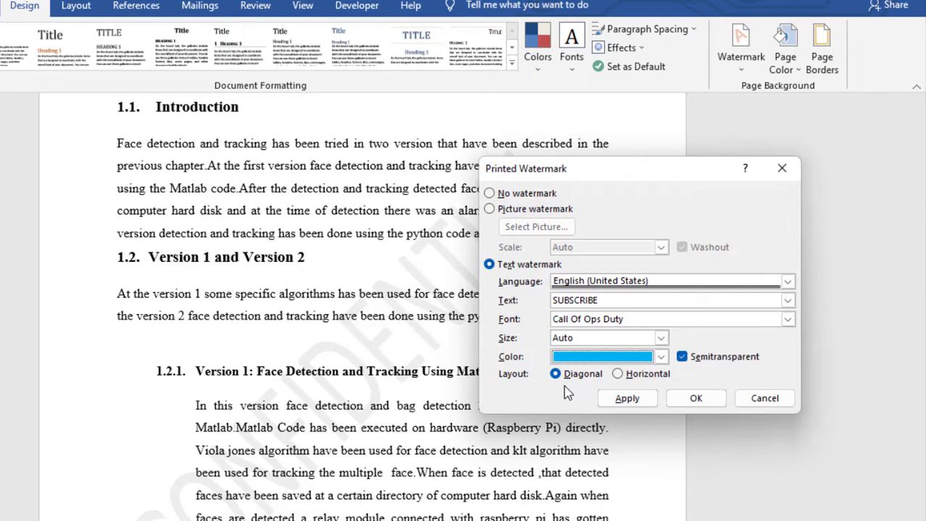
click(615, 375)
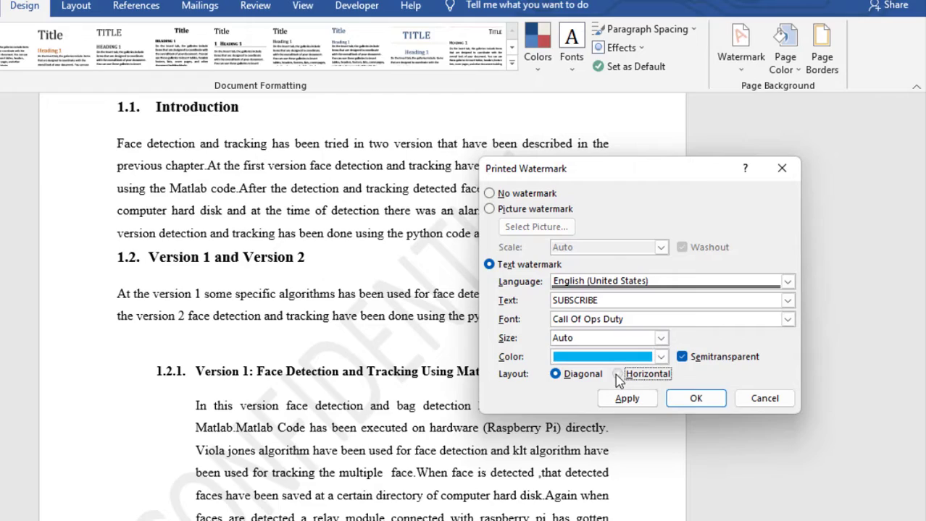
click(555, 375)
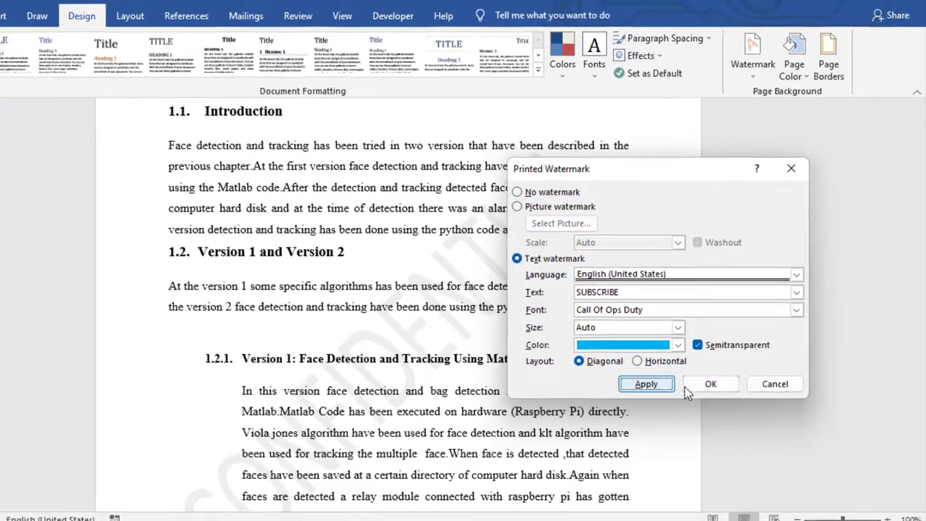
click(627, 398)
click(812, 169)
scroll(631, 259, down, 2)
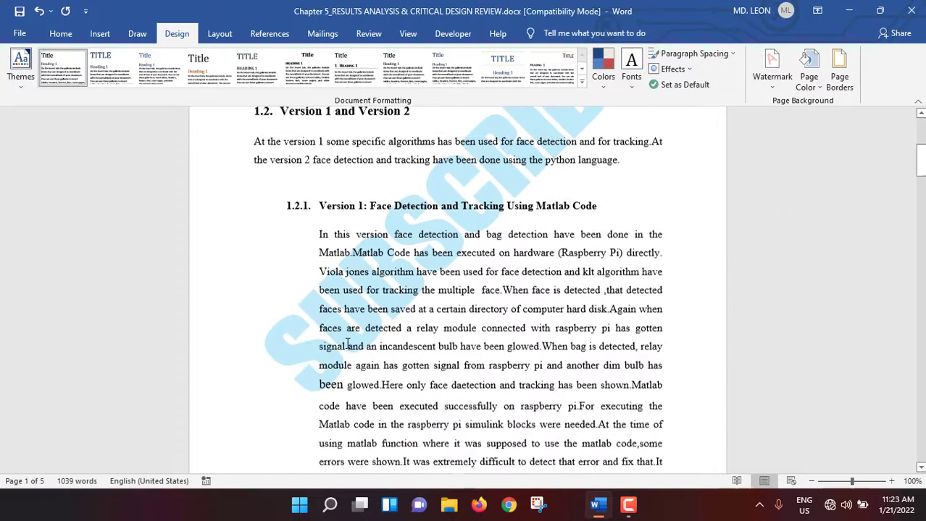
scroll(631, 259, up, 2)
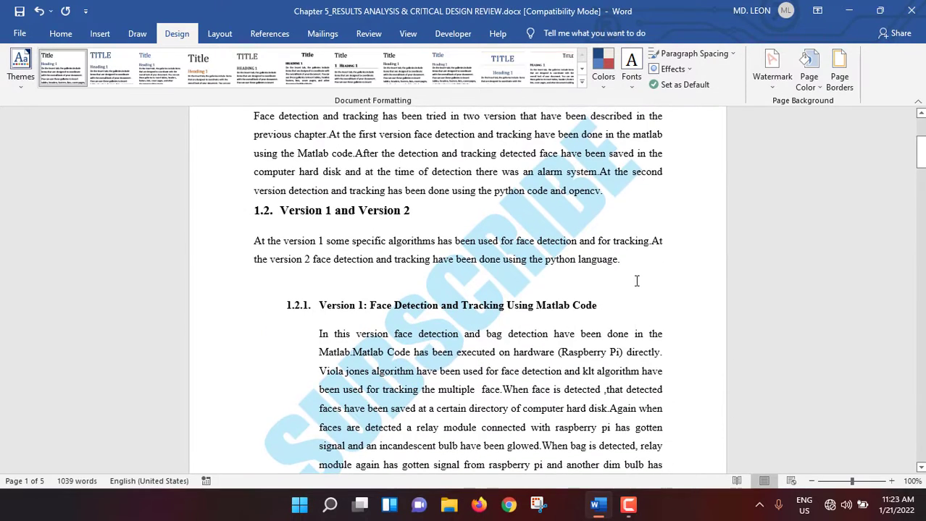
scroll(641, 276, up, 1)
scroll(680, 253, down, 1)
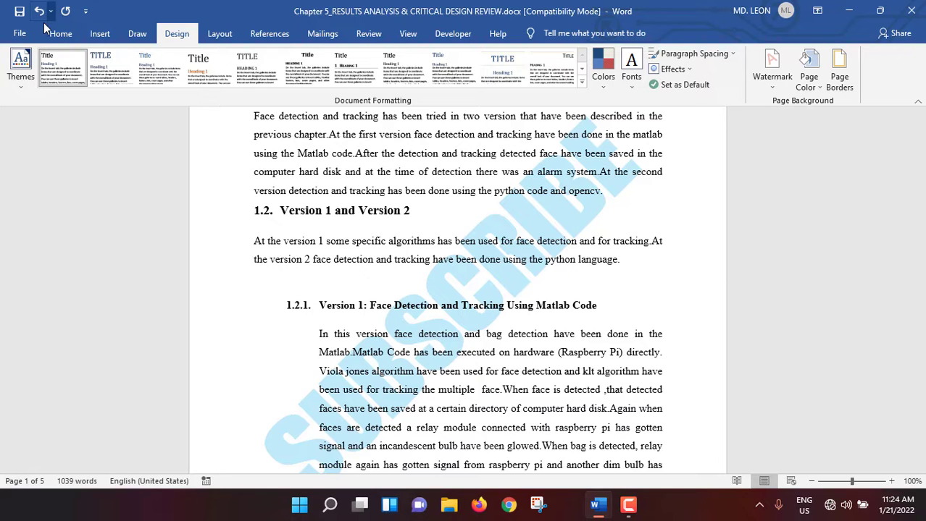
Save the report to the Desktop as PDF, Chapter 5_RESULTS ANALYSIS & CRITICAL DESIGN REVIEW.pdf
click(20, 33)
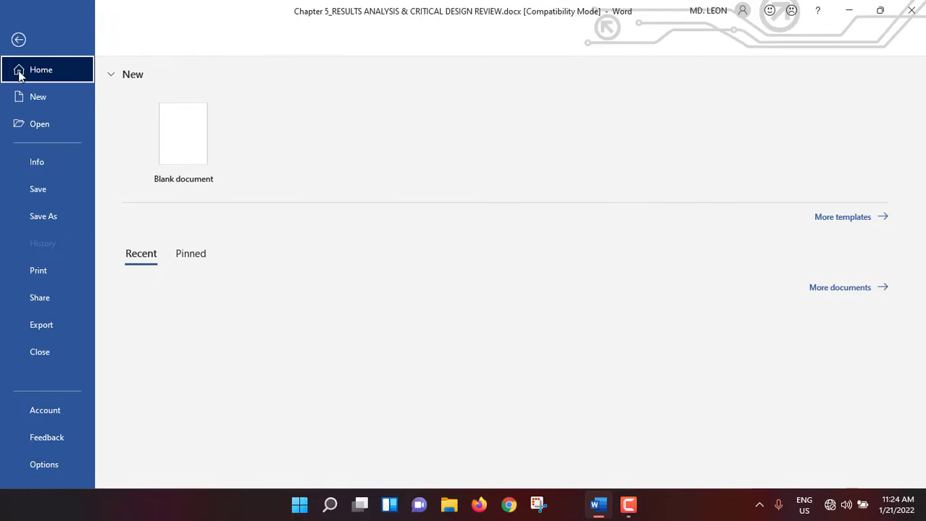
click(34, 215)
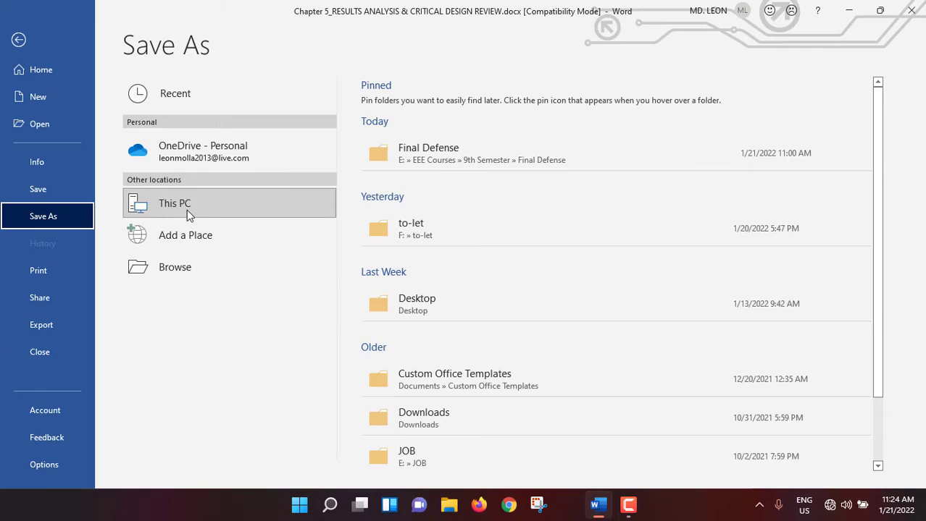
click(184, 270)
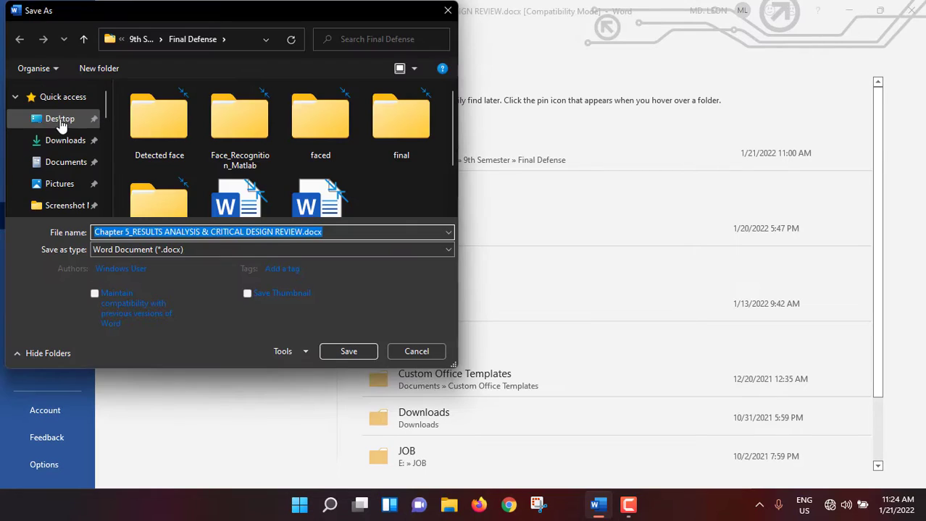
click(60, 120)
click(290, 249)
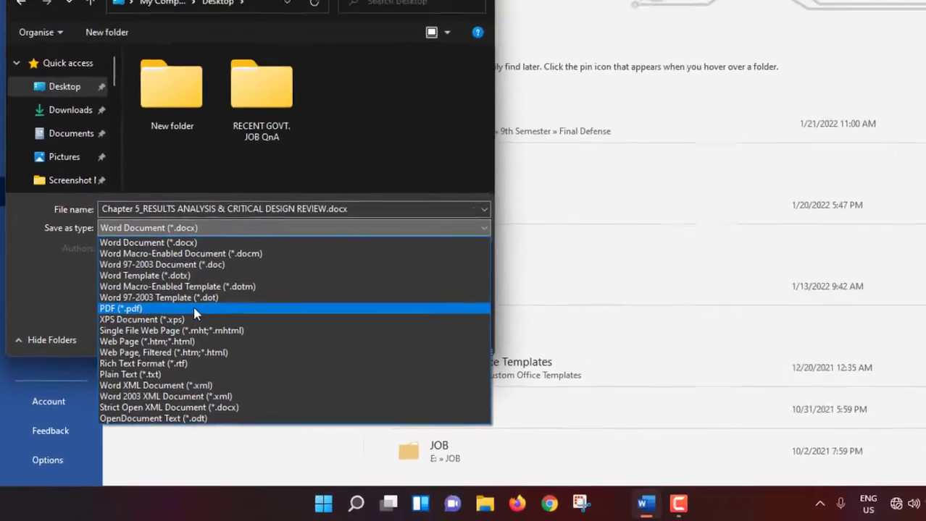
click(193, 310)
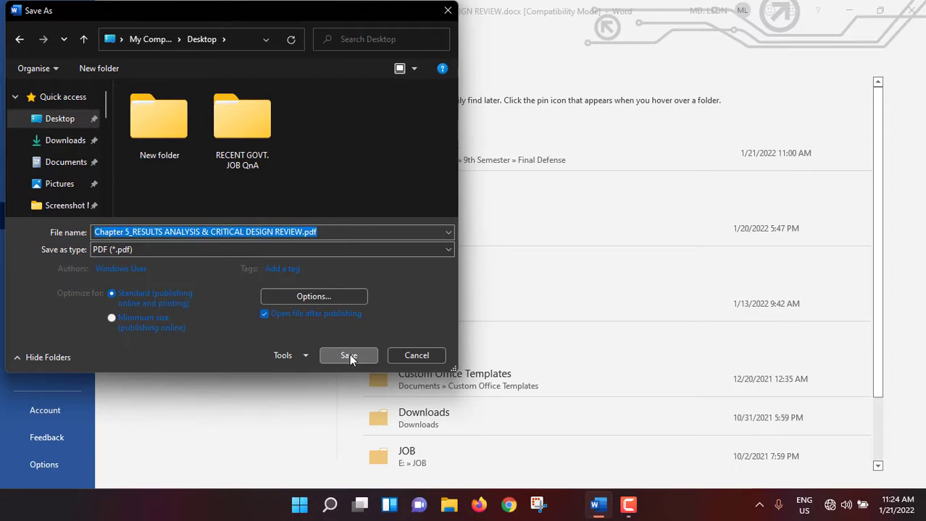
click(379, 342)
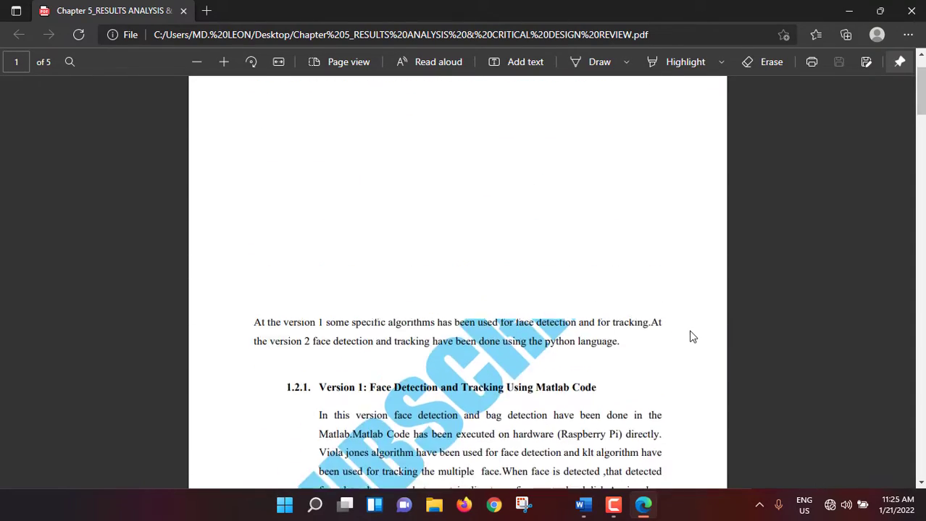
Scroll through the five PDF pages in Edge to check the blue diagonal SUBSCRIBE watermark
scroll(692, 337, down, 3)
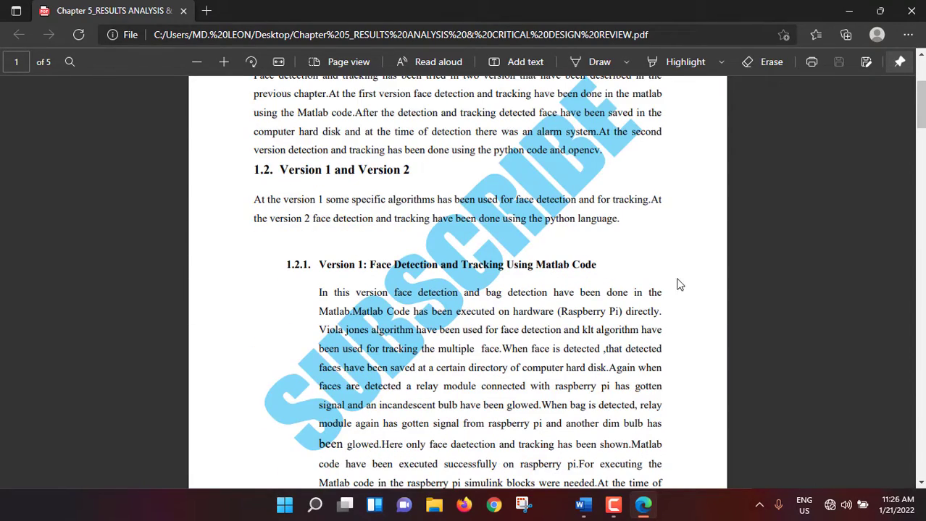
scroll(678, 316, down, 20)
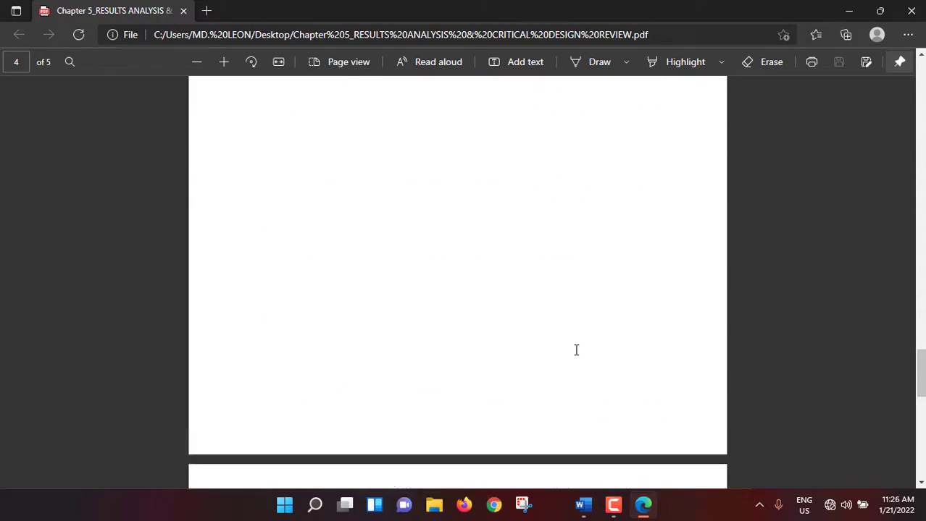
scroll(576, 351, up, 20)
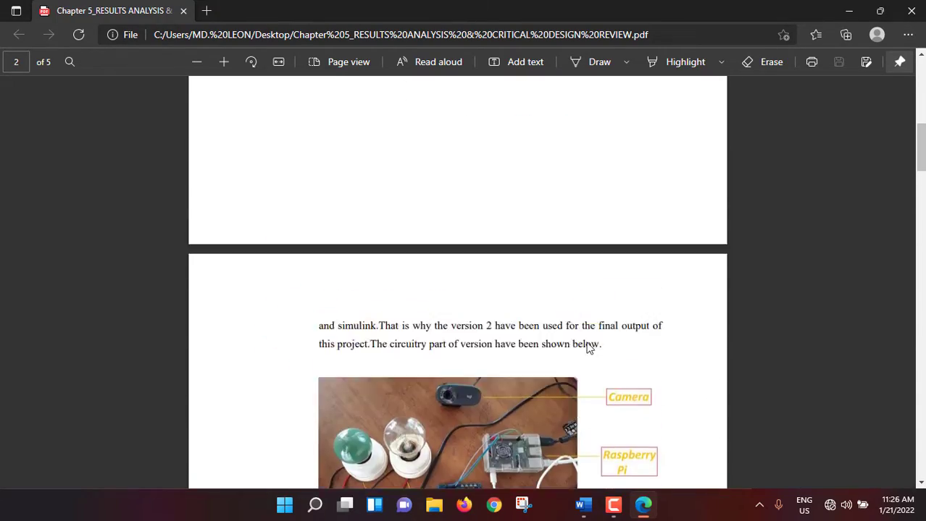
scroll(608, 340, up, 10)
scroll(667, 326, down, 2)
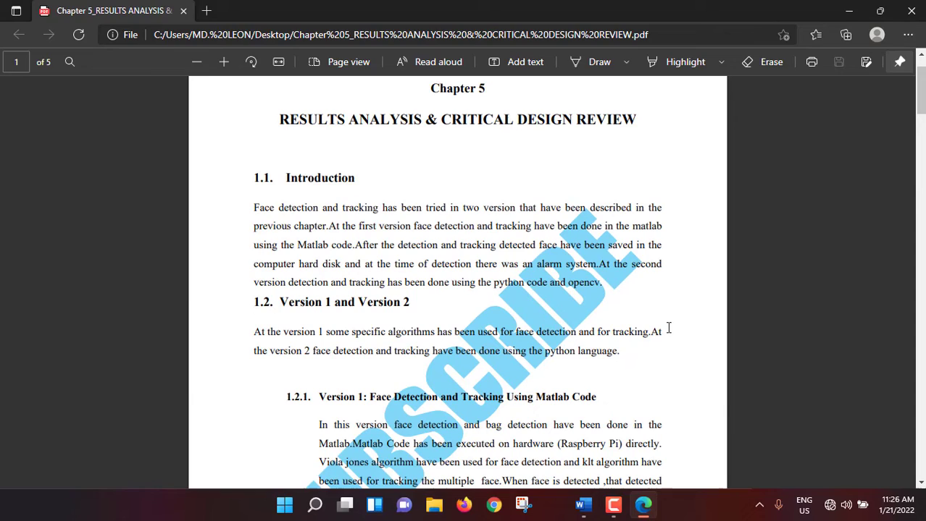